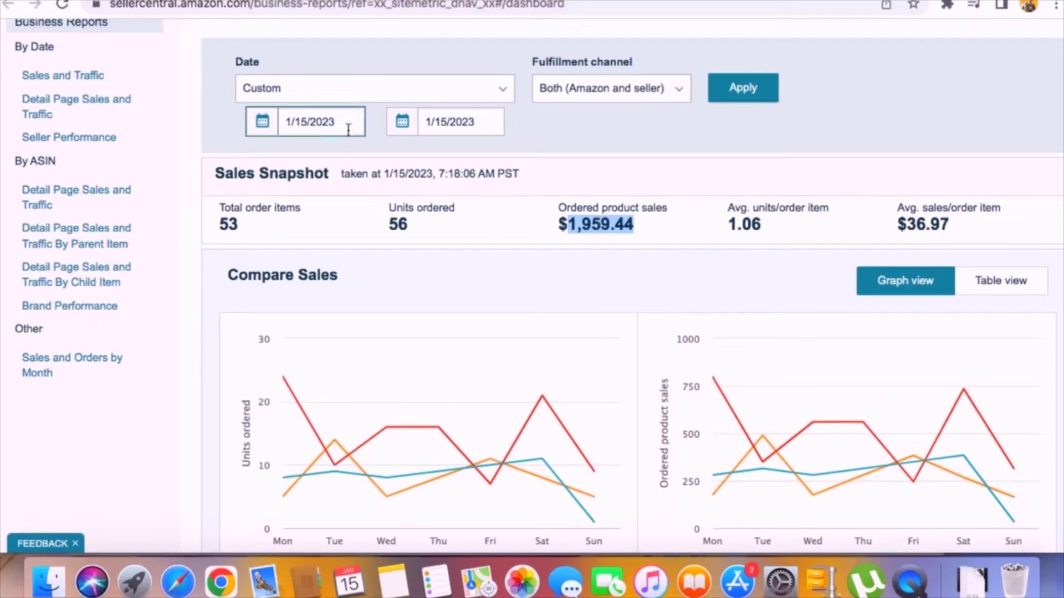
# Widen the sales report to 1/1/2022–1/15/2023 and highlight the sales and ad-spend totals
pyautogui.click(346, 124)
pyautogui.click(272, 158)
pyautogui.click(272, 158)
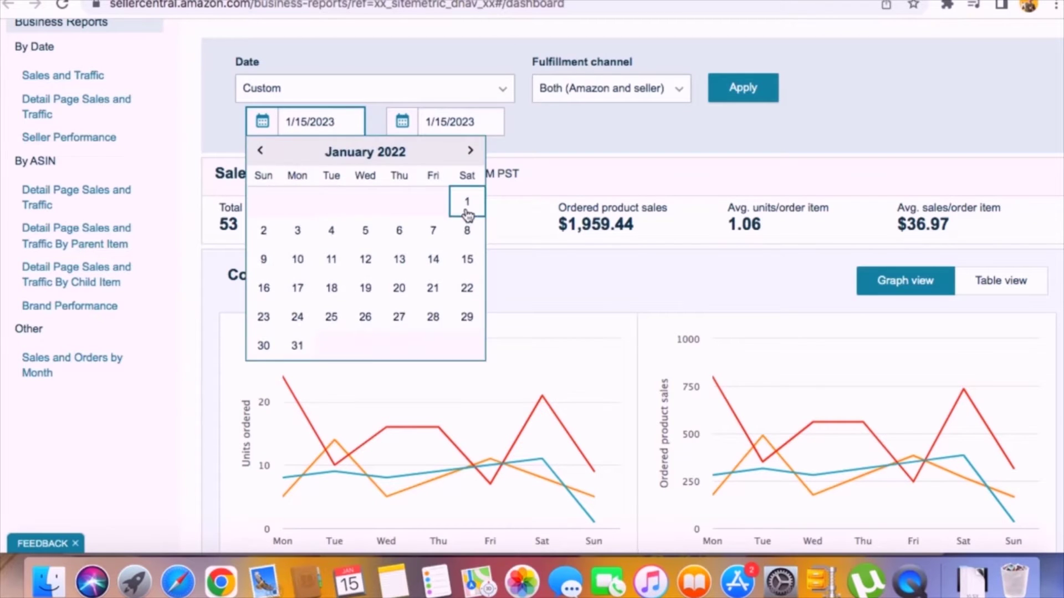
pyautogui.click(467, 202)
pyautogui.click(743, 88)
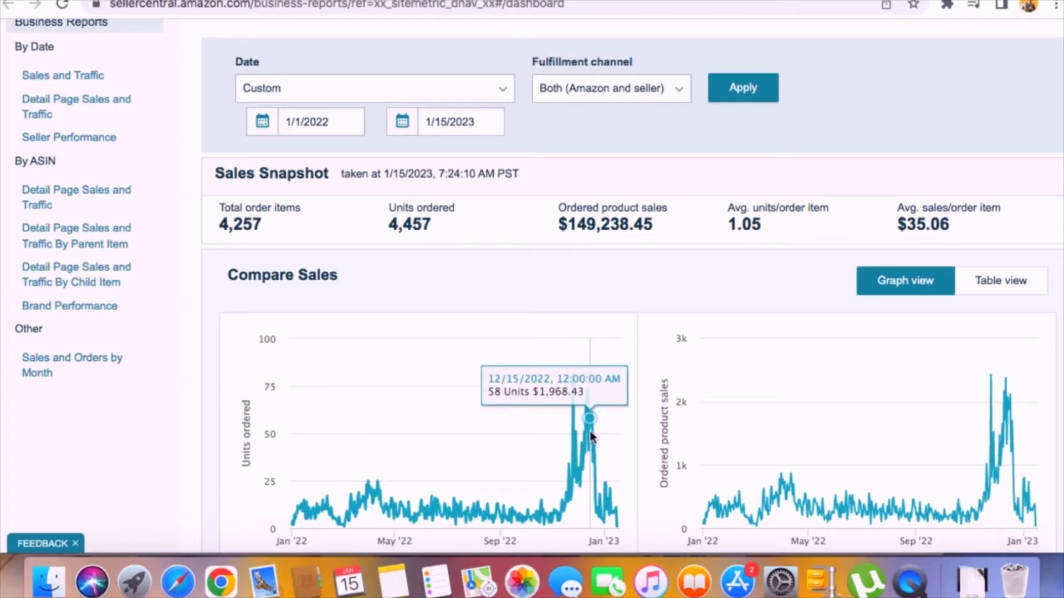
pyautogui.doubleClick(616, 231)
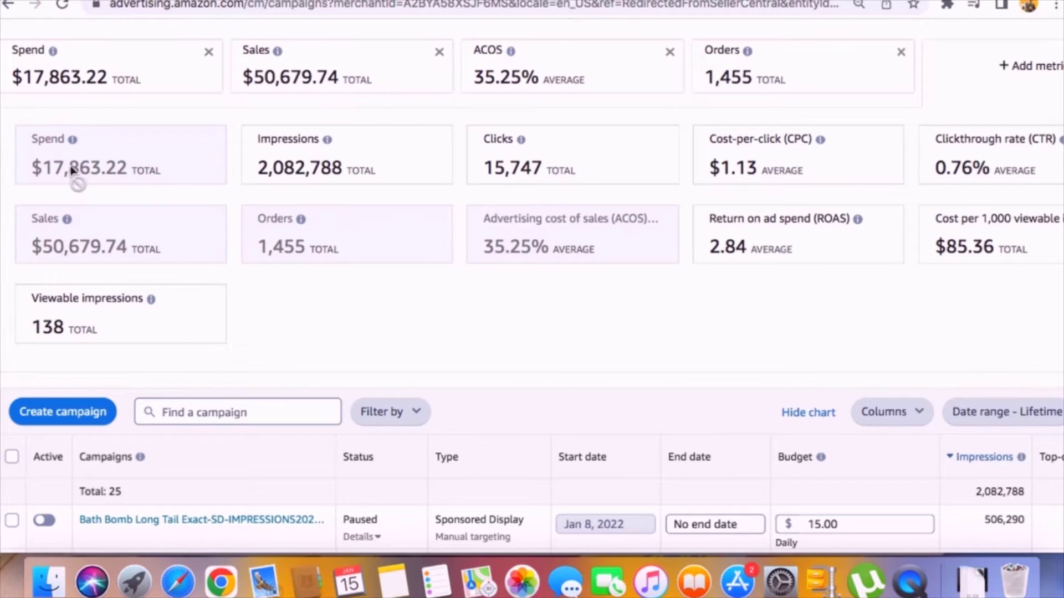
pyautogui.tripleClick(78, 77)
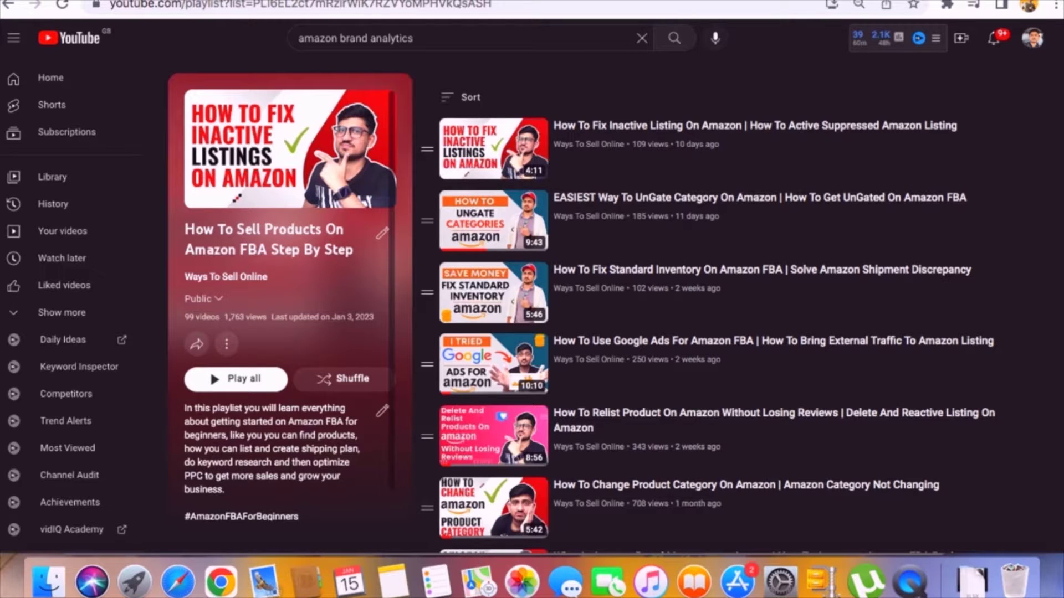
pyautogui.scroll(-3, 770, 241)
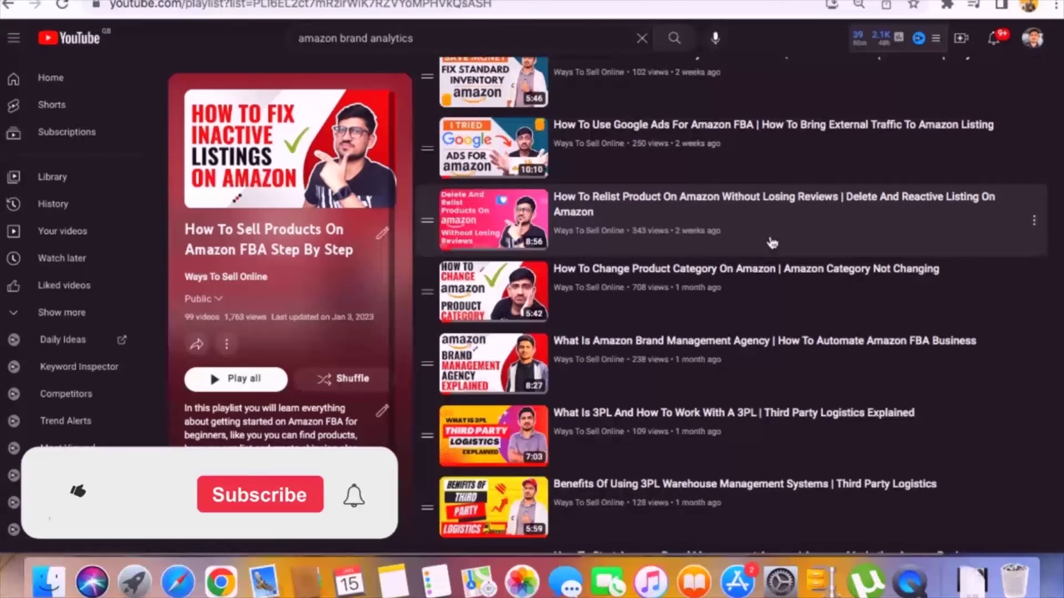
pyautogui.scroll(3, 770, 241)
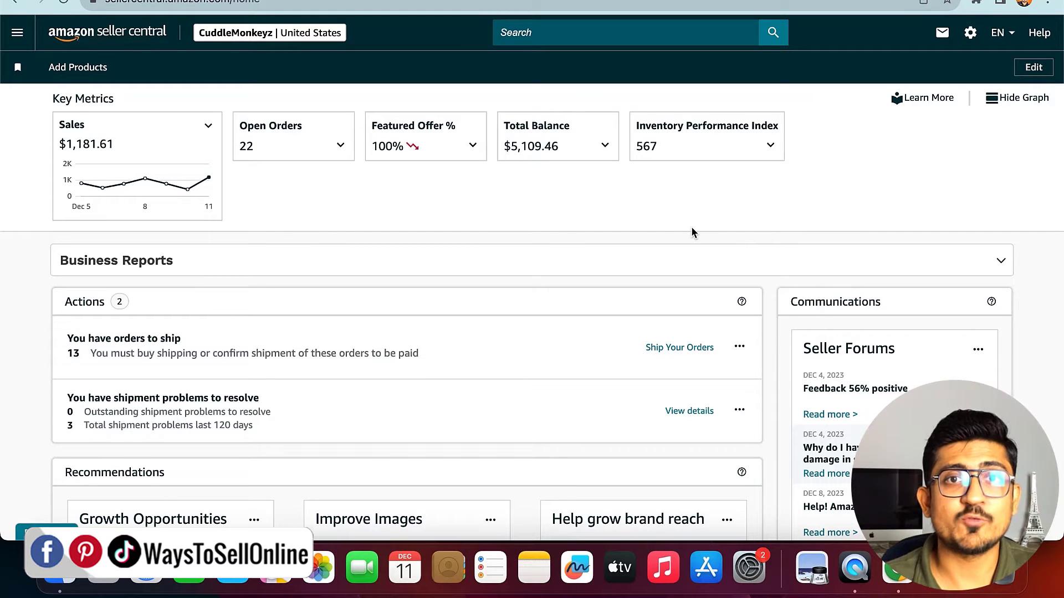
# Go through the main menu's Catalog section to the Add Products page
pyautogui.click(17, 32)
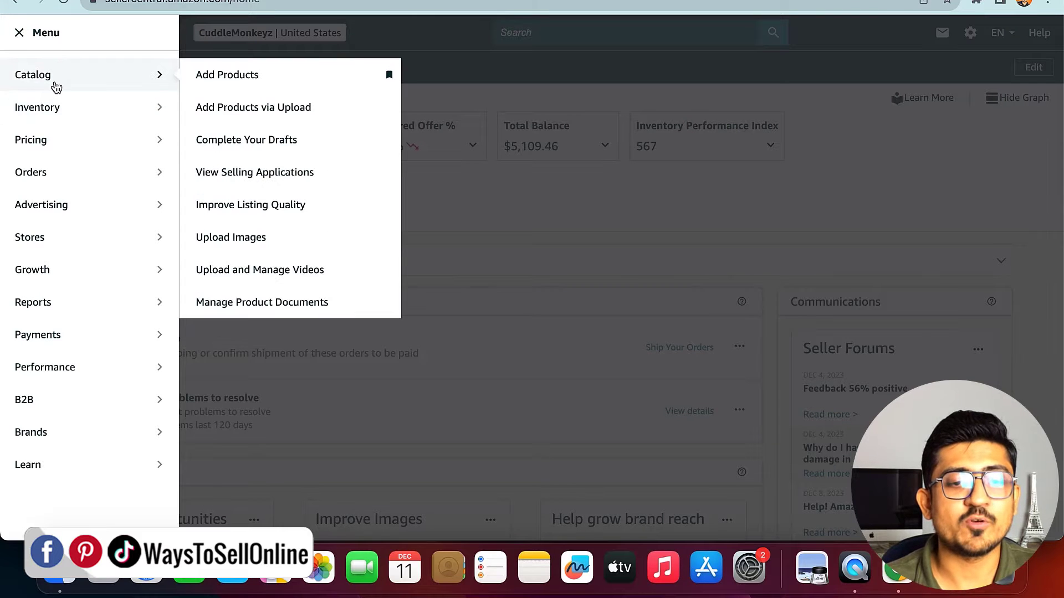
pyautogui.moveTo(87, 74)
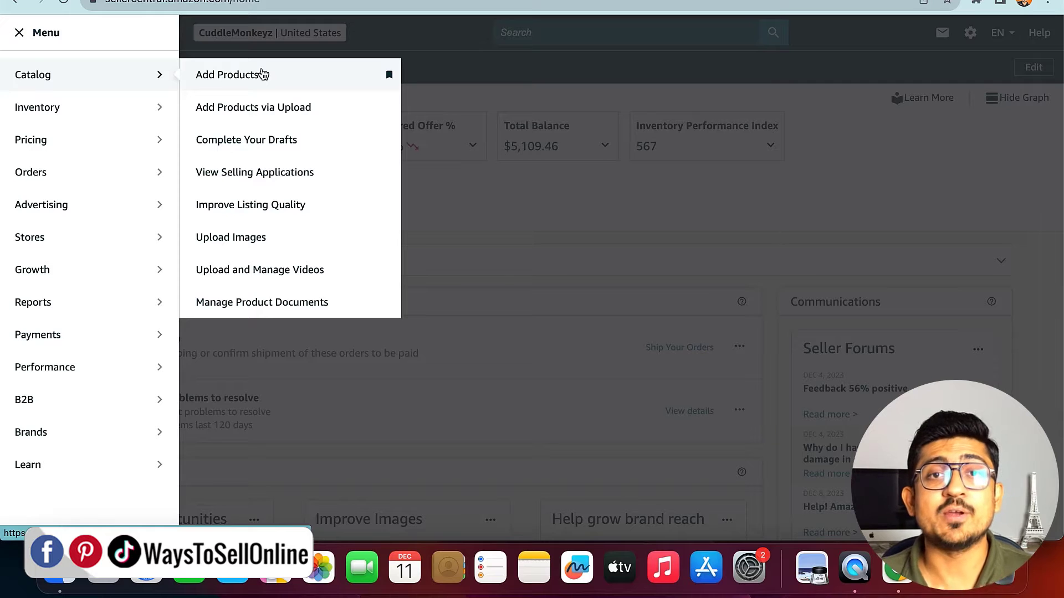
pyautogui.click(263, 74)
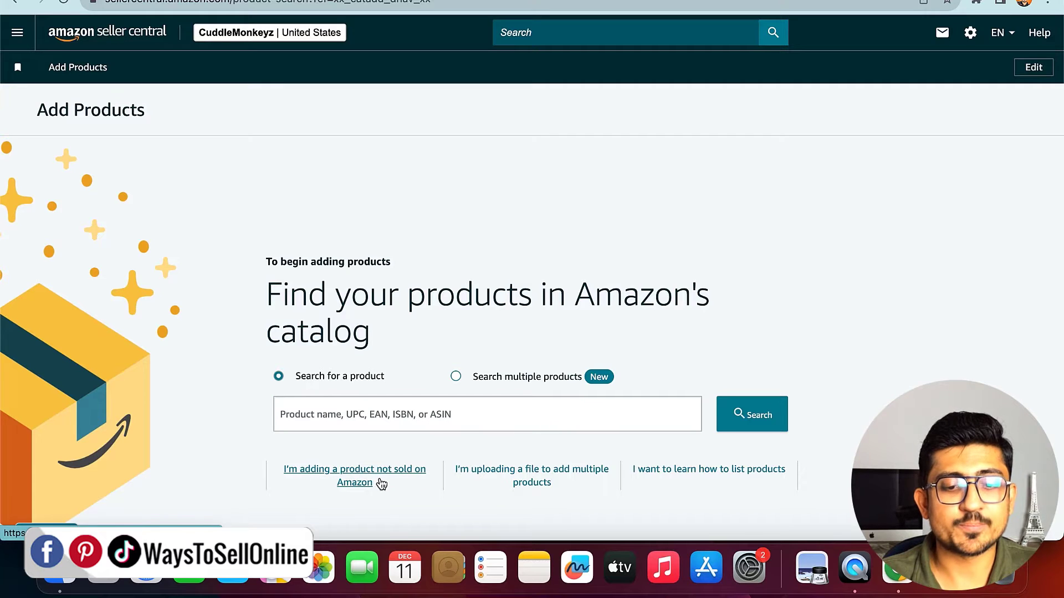
# Start a listing for a product not sold on Amazon and focus the Item Name field
pyautogui.click(362, 481)
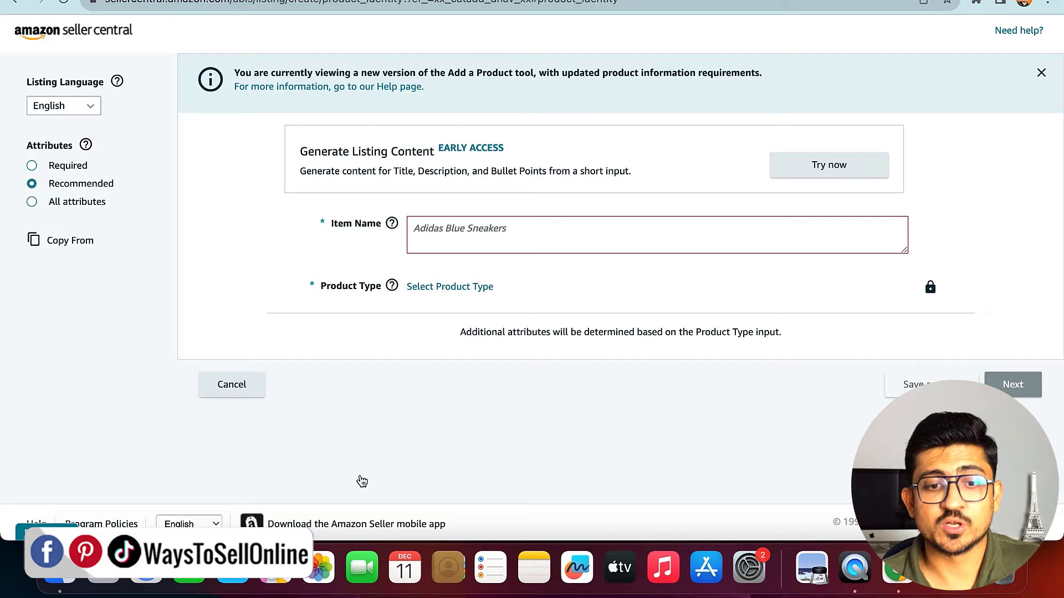
pyautogui.click(452, 235)
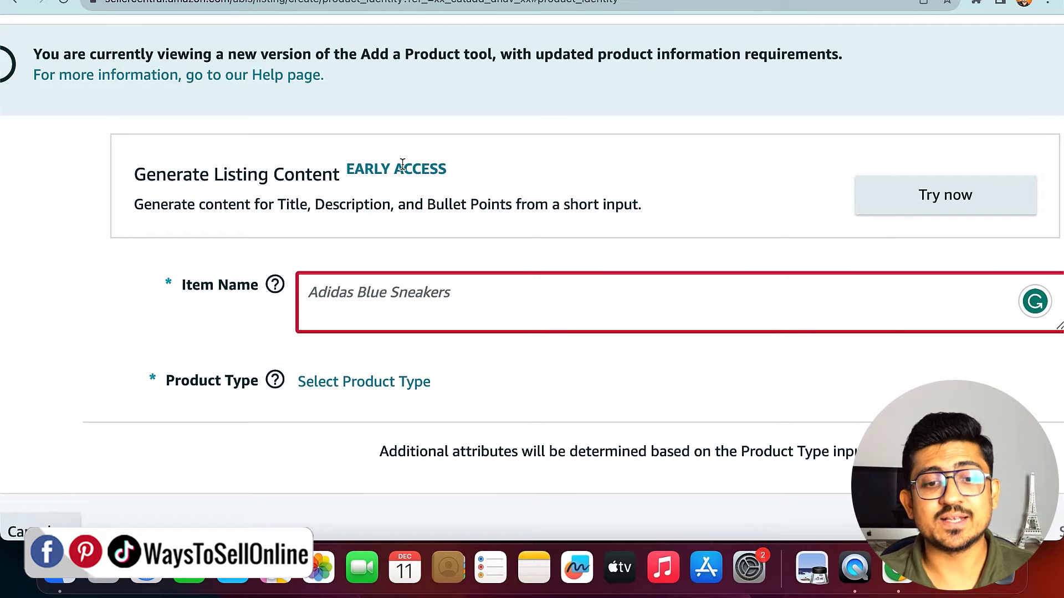
# Open the AI listing generator and enter the prompt 'bamboo bath tub tray with cup holder'
pyautogui.click(942, 193)
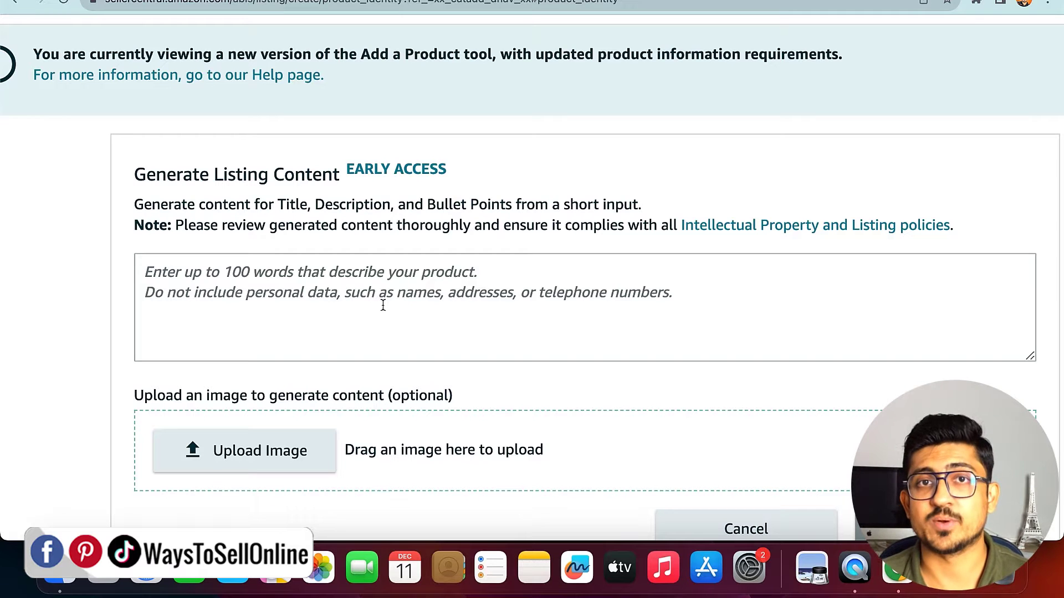
pyautogui.click(383, 305)
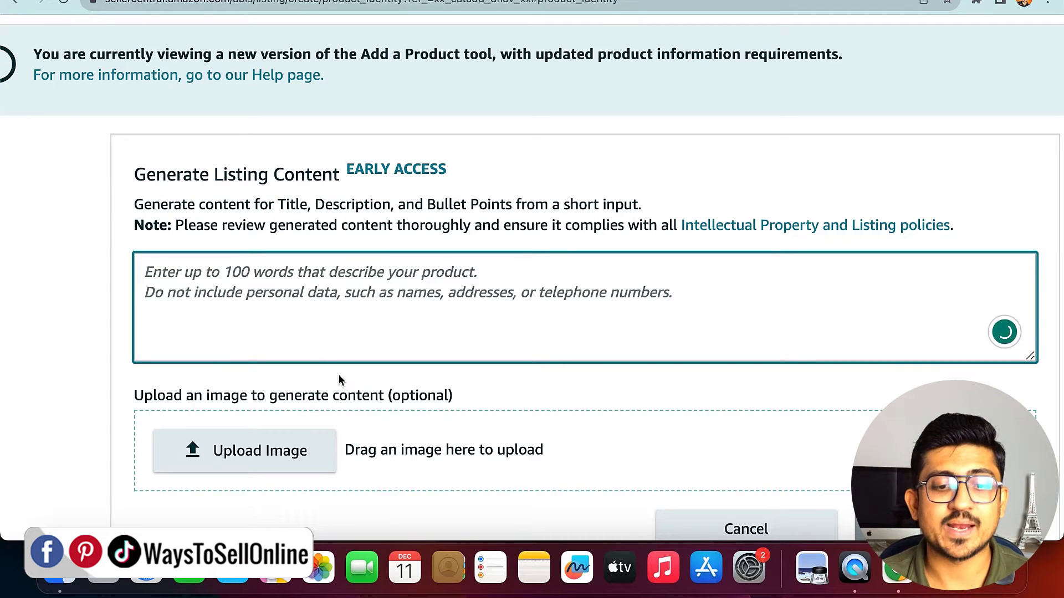
pyautogui.scroll(-2, 636, 430)
pyautogui.scroll(-1, 636, 431)
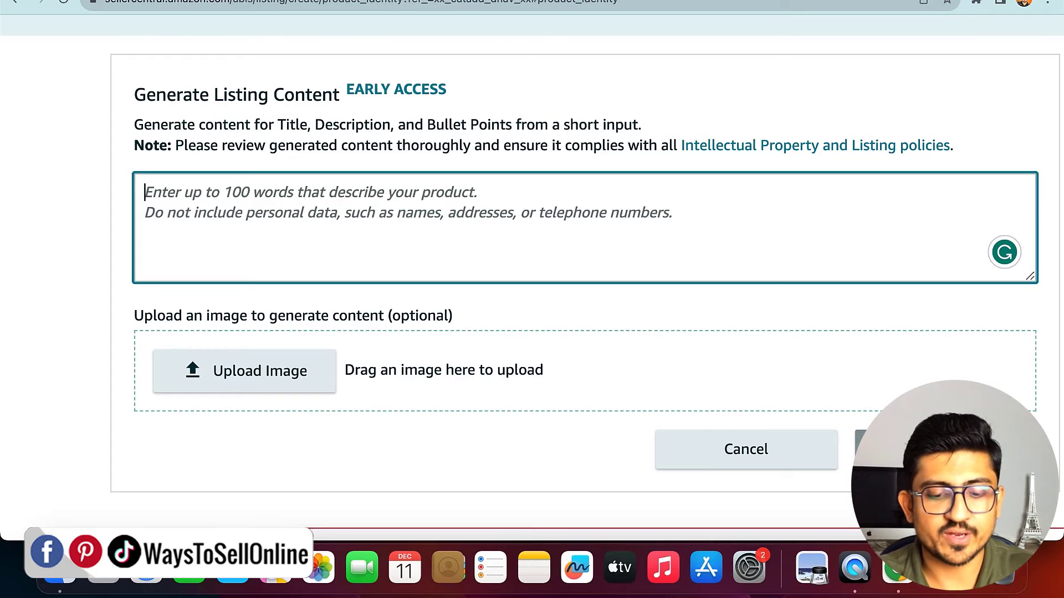
pyautogui.write('bamb')
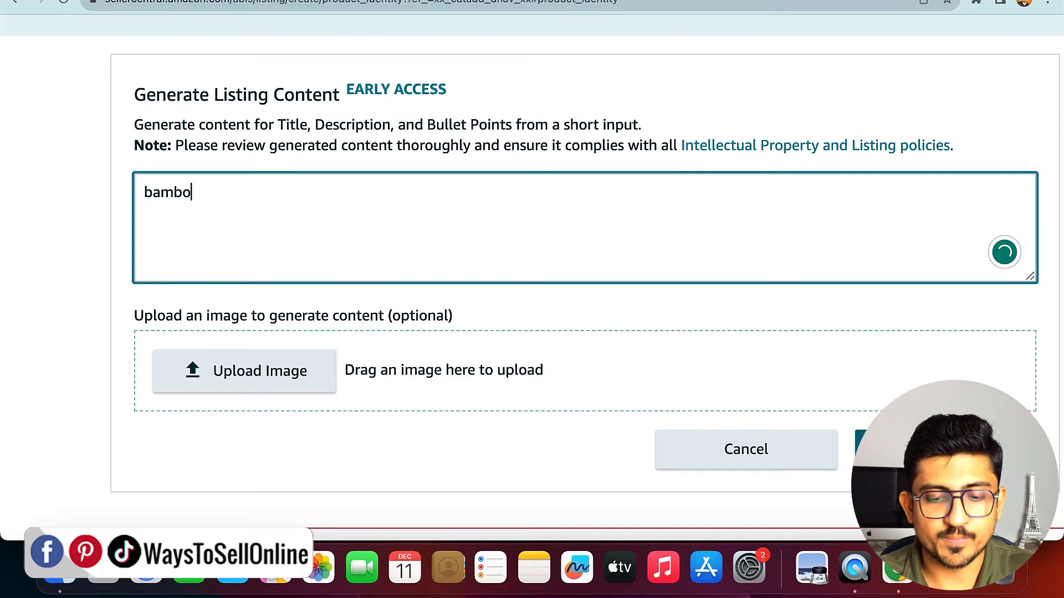
pyautogui.write('o bath tub ')
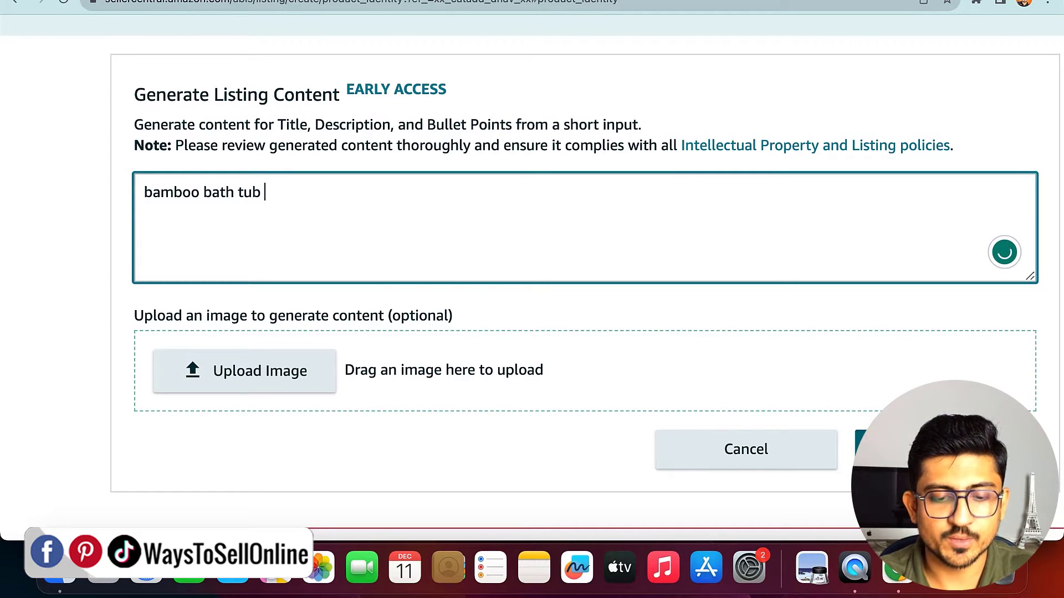
pyautogui.write('tray with cu')
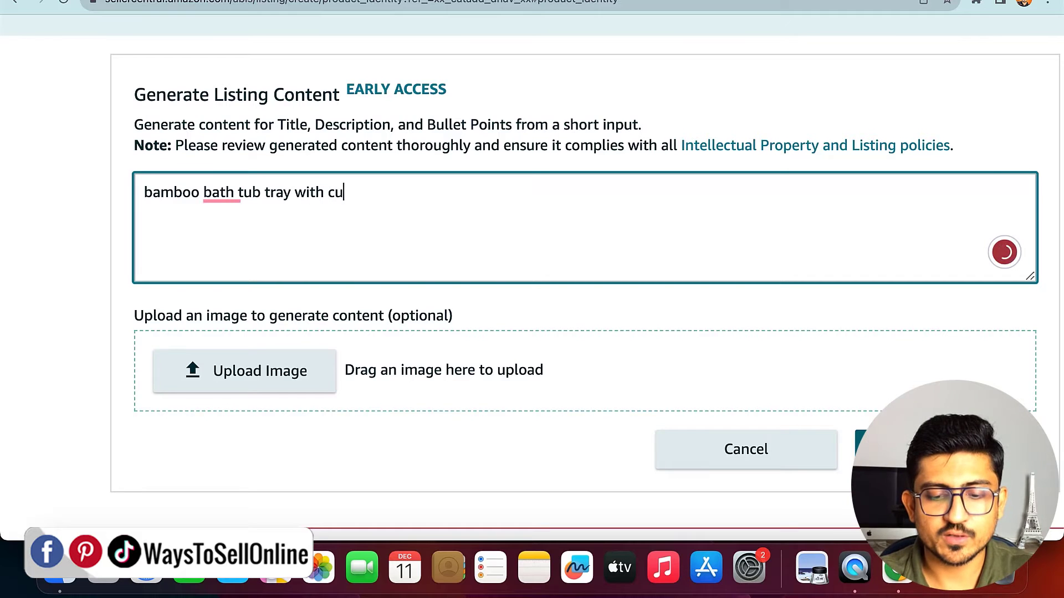
pyautogui.write('p holder')
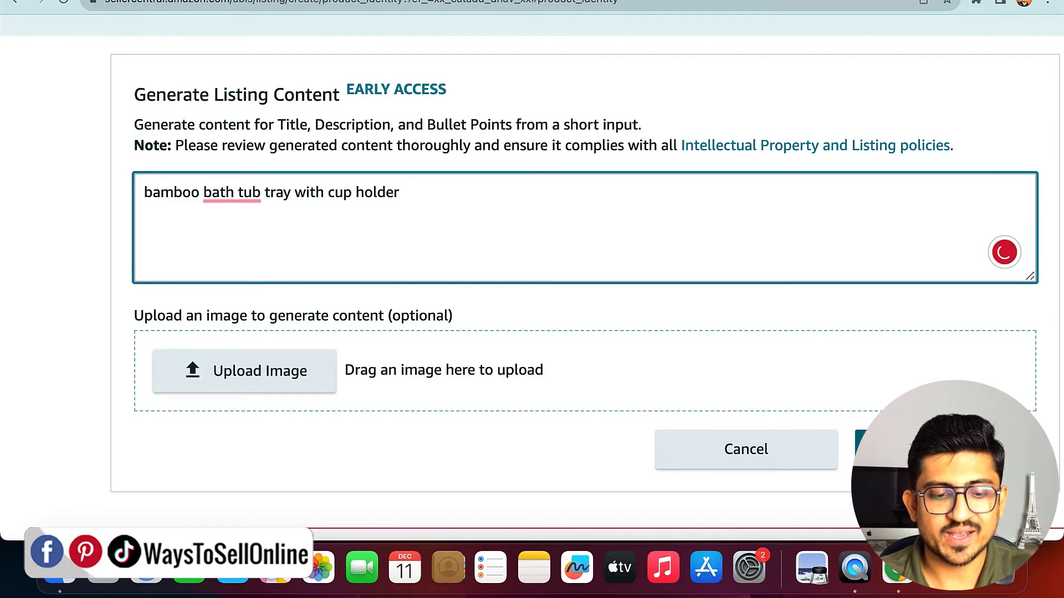
pyautogui.press('super+a')
# Search Google Images for 'bamboo bath tub tray with cup holder' and preview a plain tray image
pyautogui.press('super+c')
pyautogui.press('super+t')
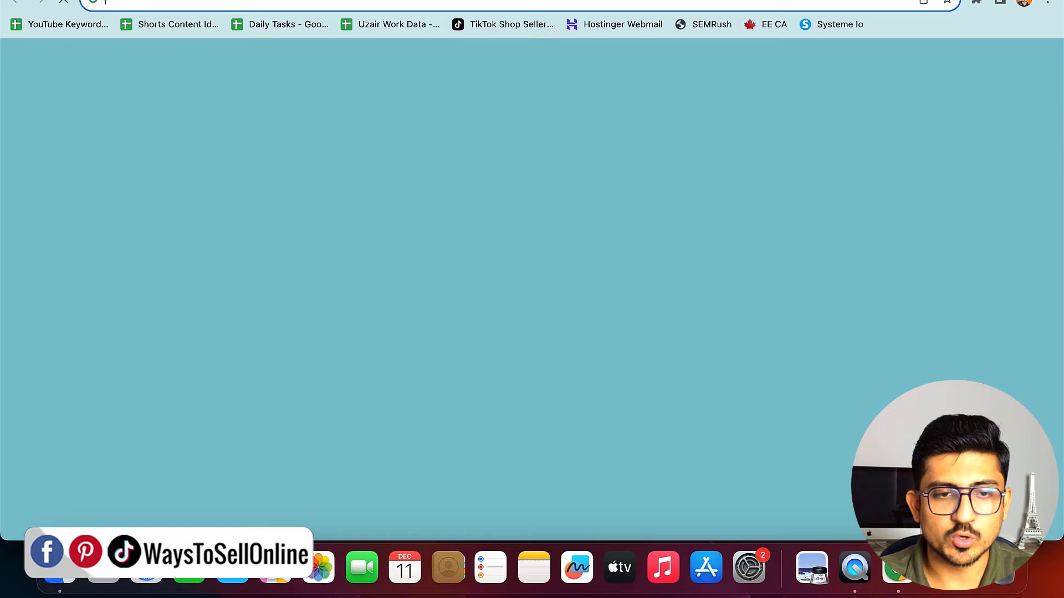
pyautogui.press('super+v')
pyautogui.press('Return')
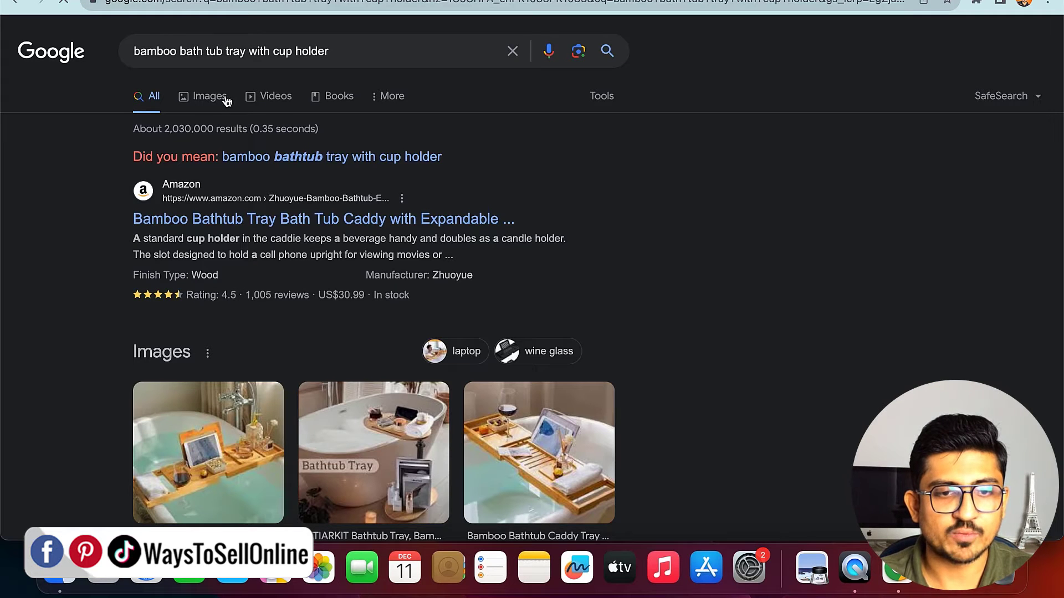
pyautogui.click(217, 98)
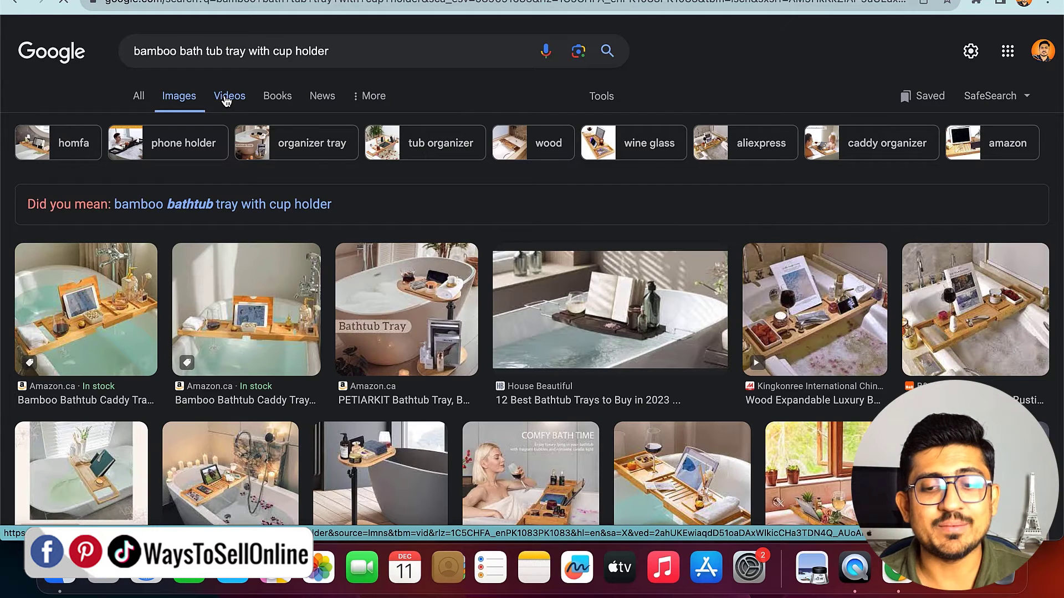
pyautogui.scroll(-5, 408, 274)
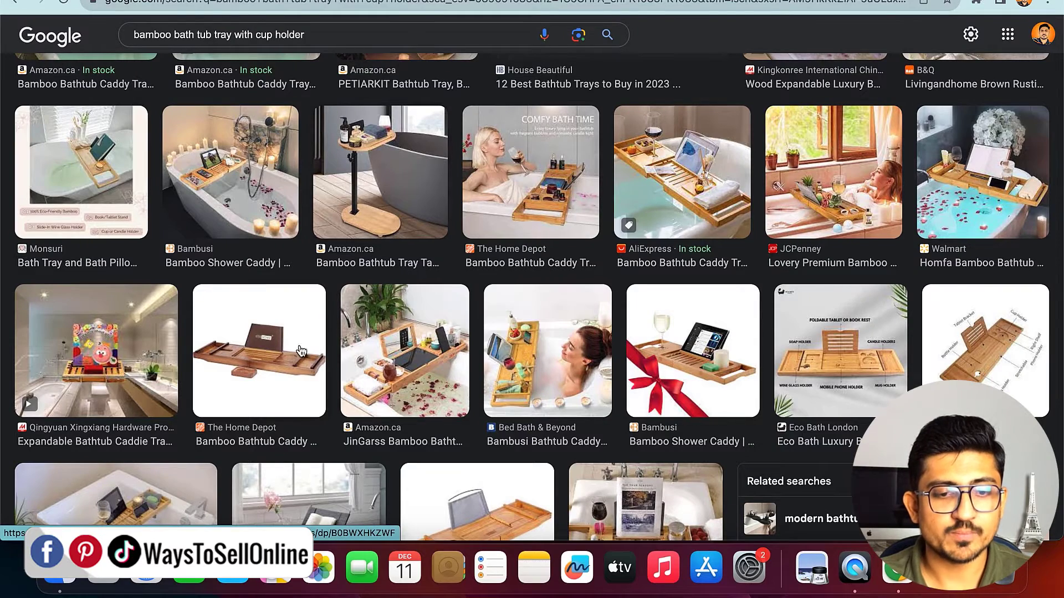
pyautogui.click(259, 350)
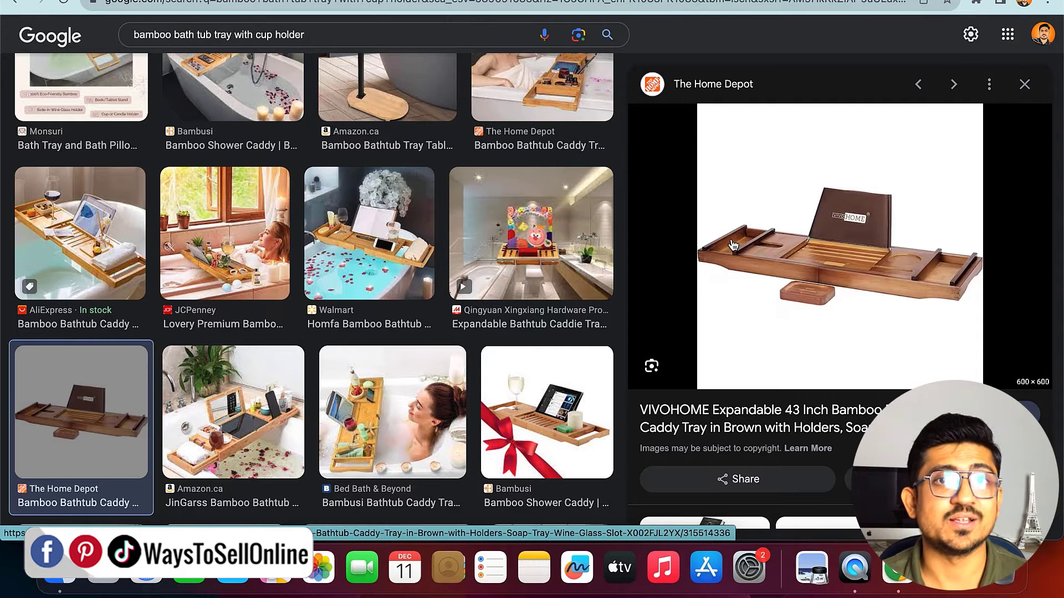
# Save the preview image to Downloads as 'bamboo bath tub tray with cup holder'
pyautogui.rightClick(858, 200)
pyautogui.click(902, 364)
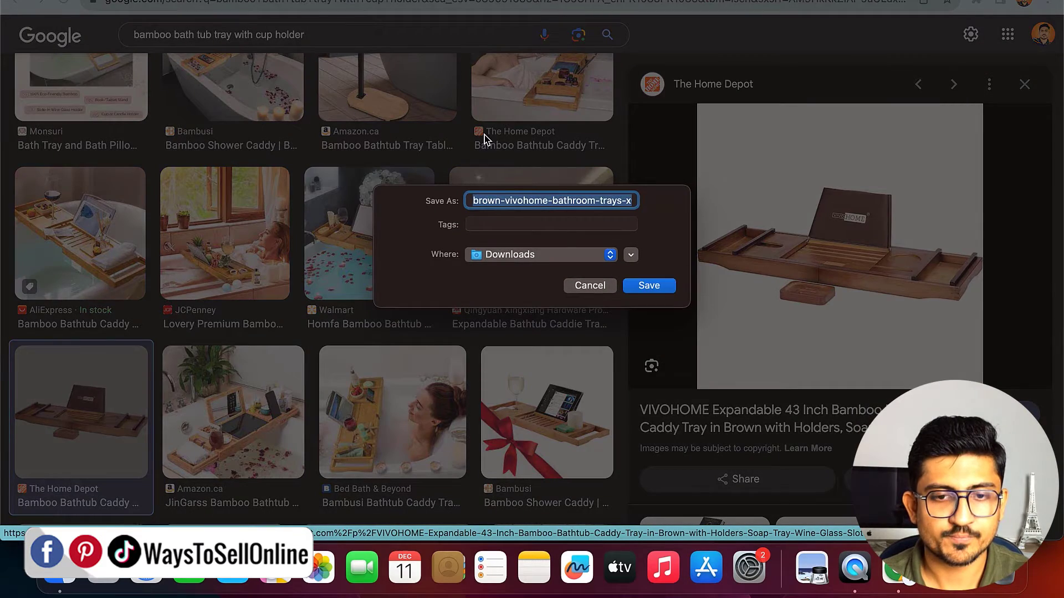
pyautogui.press('super+v')
pyautogui.click(659, 288)
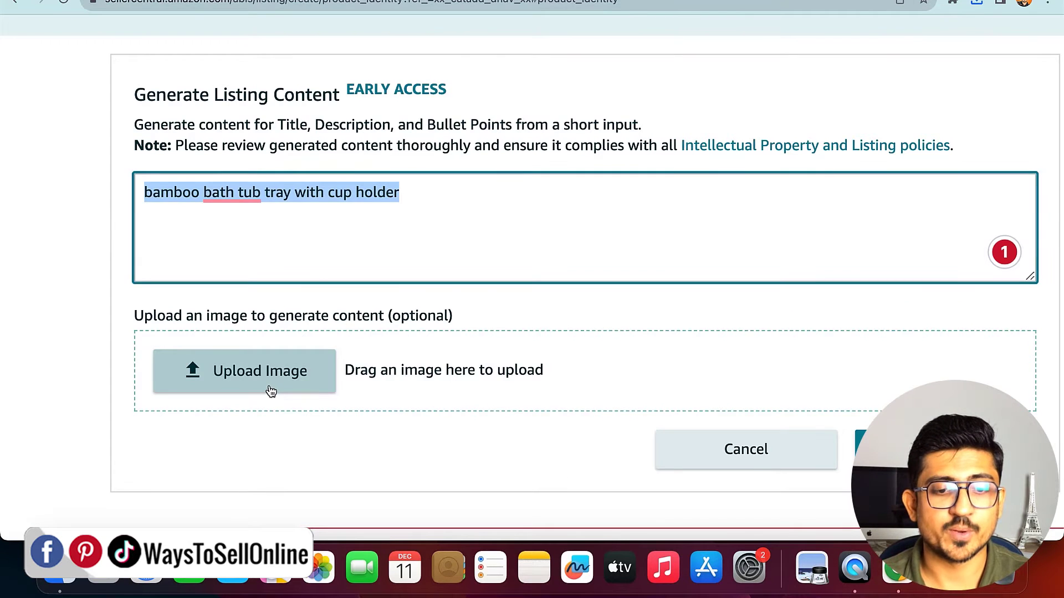
# Upload the saved bathtub tray jpg from Downloads and generate the listing content
pyautogui.click(268, 388)
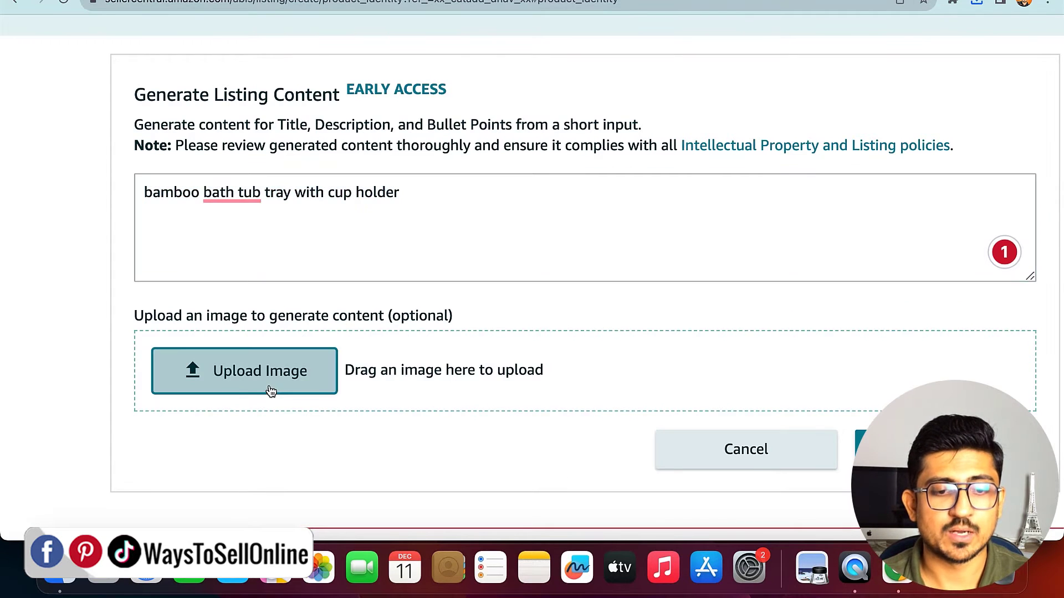
pyautogui.click(454, 319)
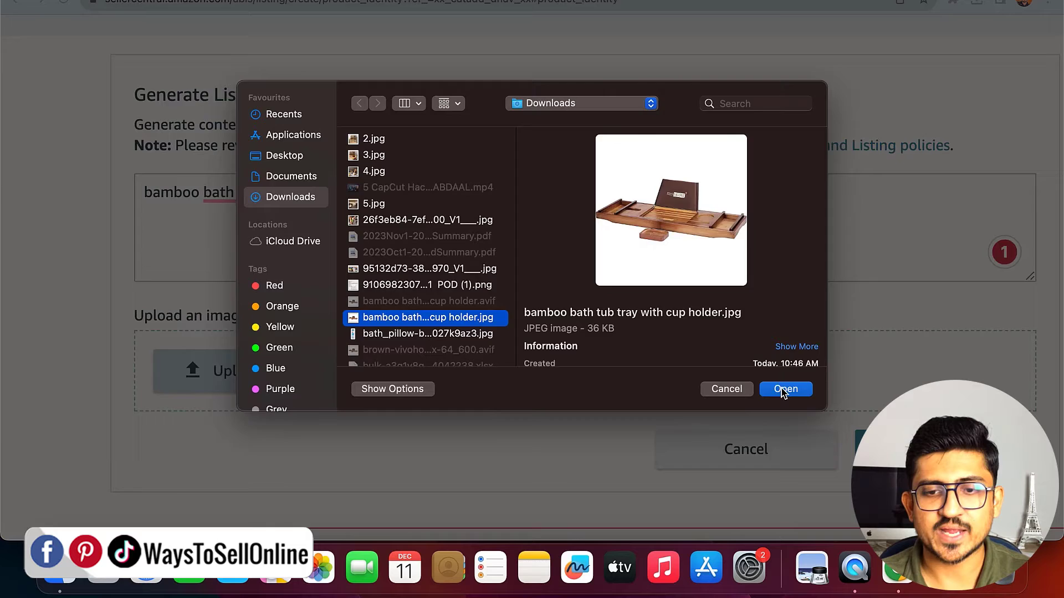
pyautogui.click(784, 389)
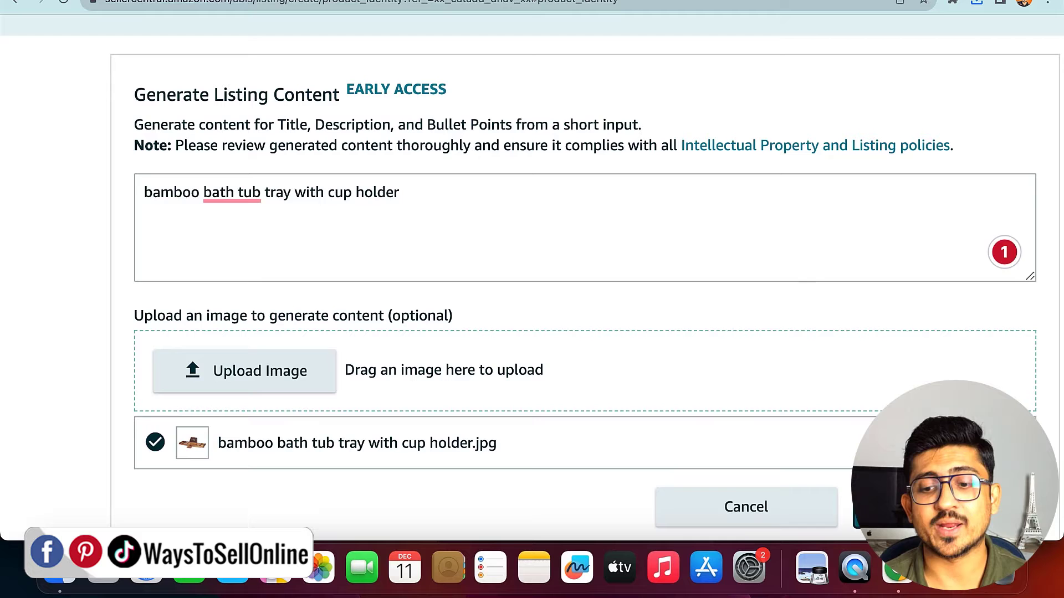
pyautogui.click(909, 507)
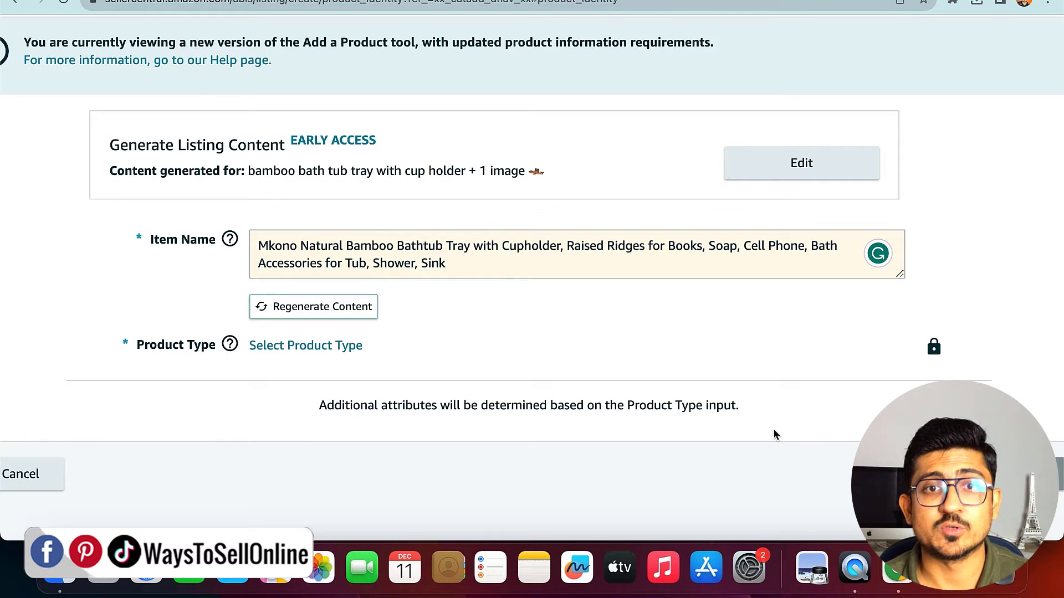
# Delete the brand word 'Mkono' from the start of the generated item name
pyautogui.doubleClick(276, 244)
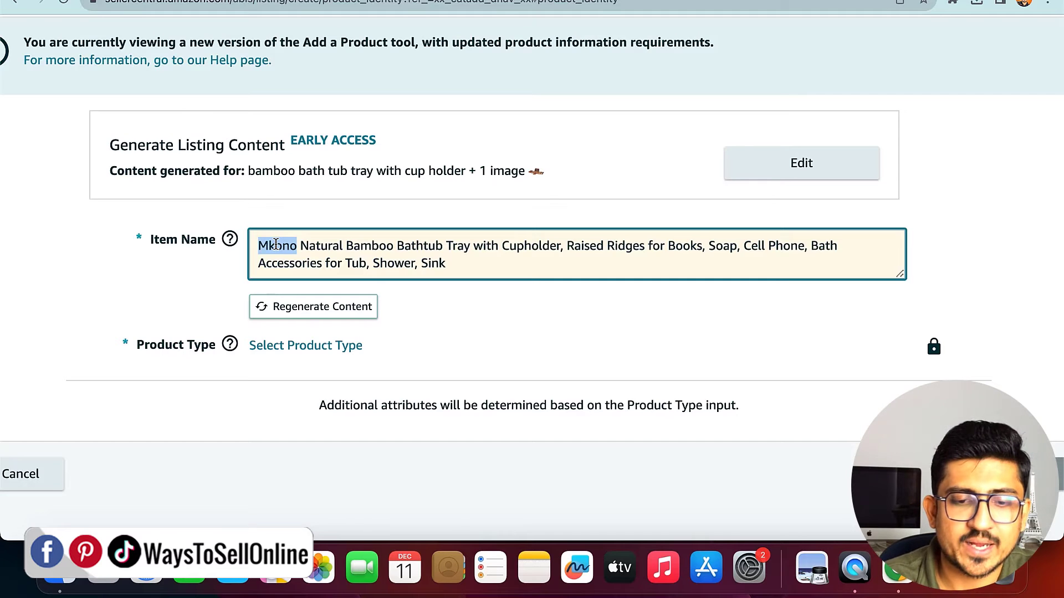
pyautogui.press('BackSpace')
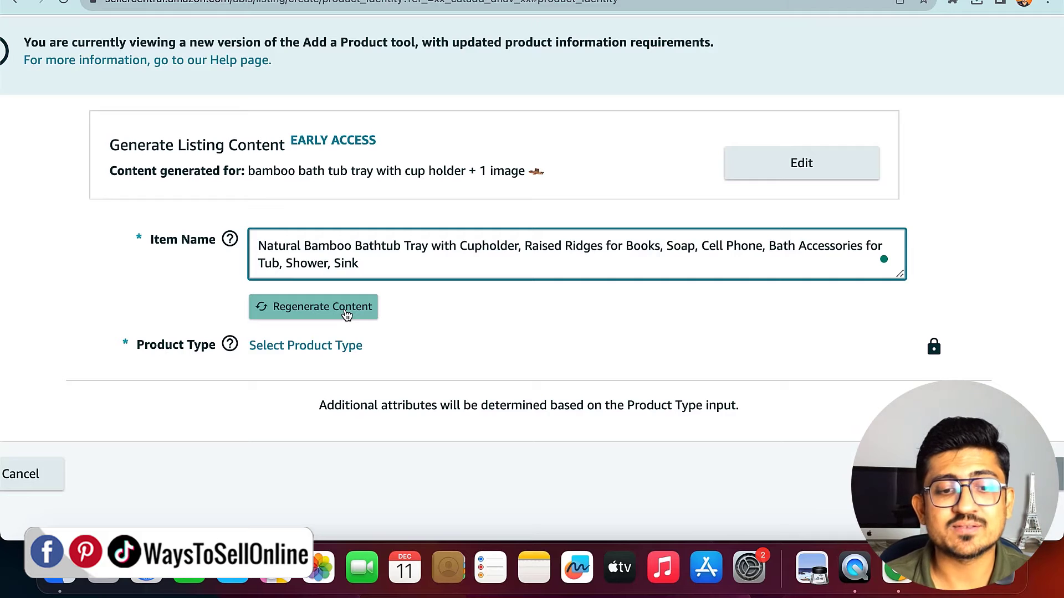
pyautogui.click(338, 353)
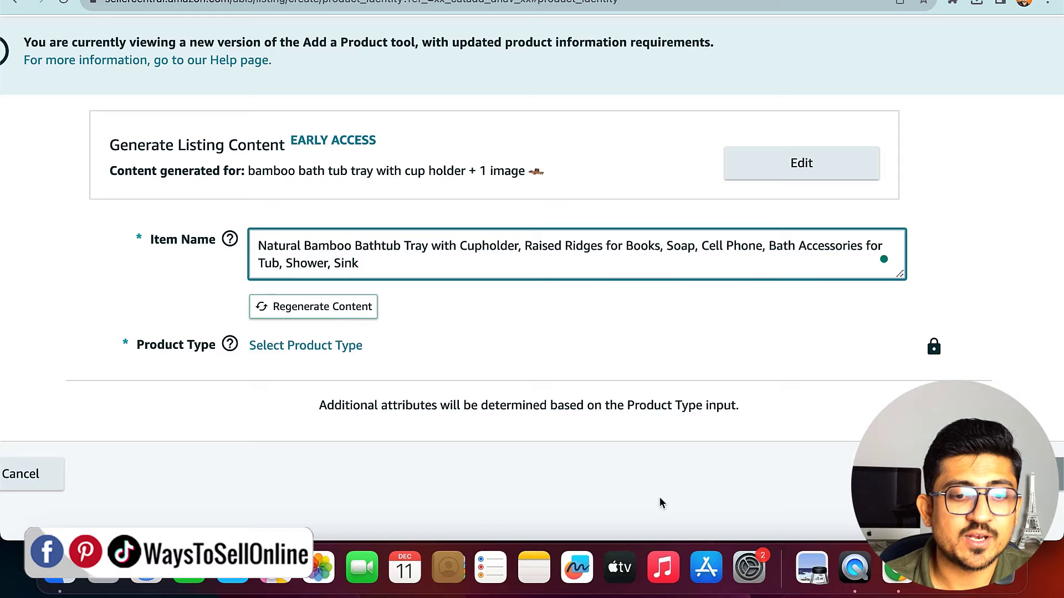
# Search product types for 'bath tray' and choose the Bathtub Trays LAP DESK type
pyautogui.click(357, 348)
pyautogui.click(408, 254)
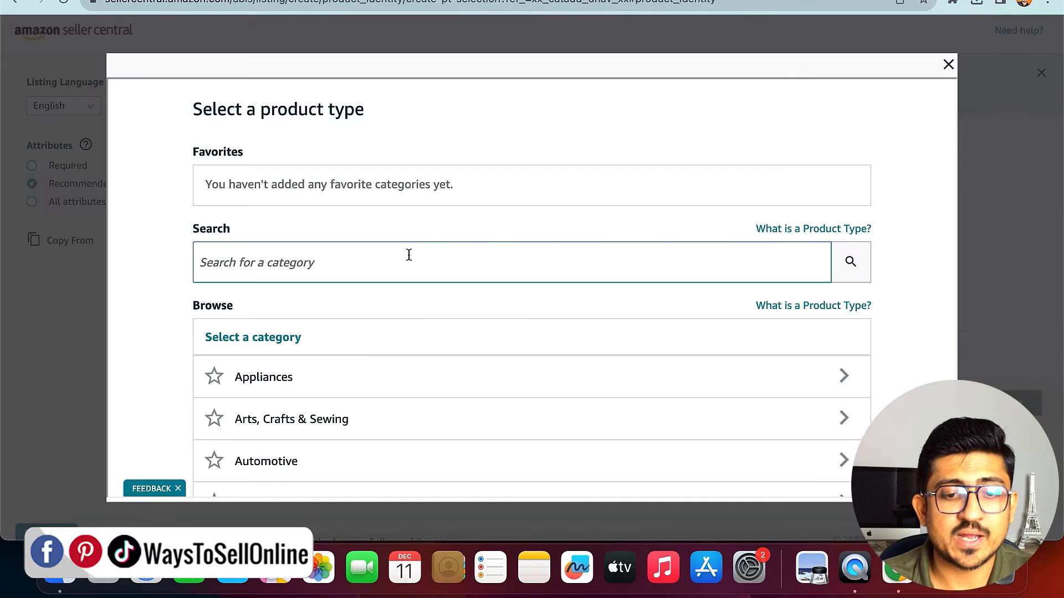
pyautogui.write('bath tray')
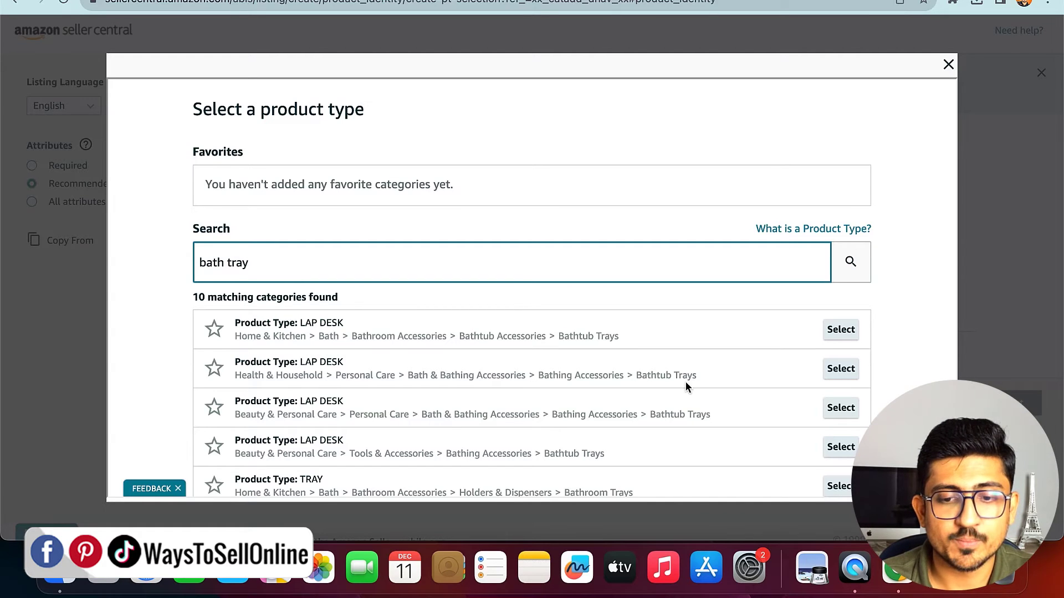
pyautogui.click(851, 370)
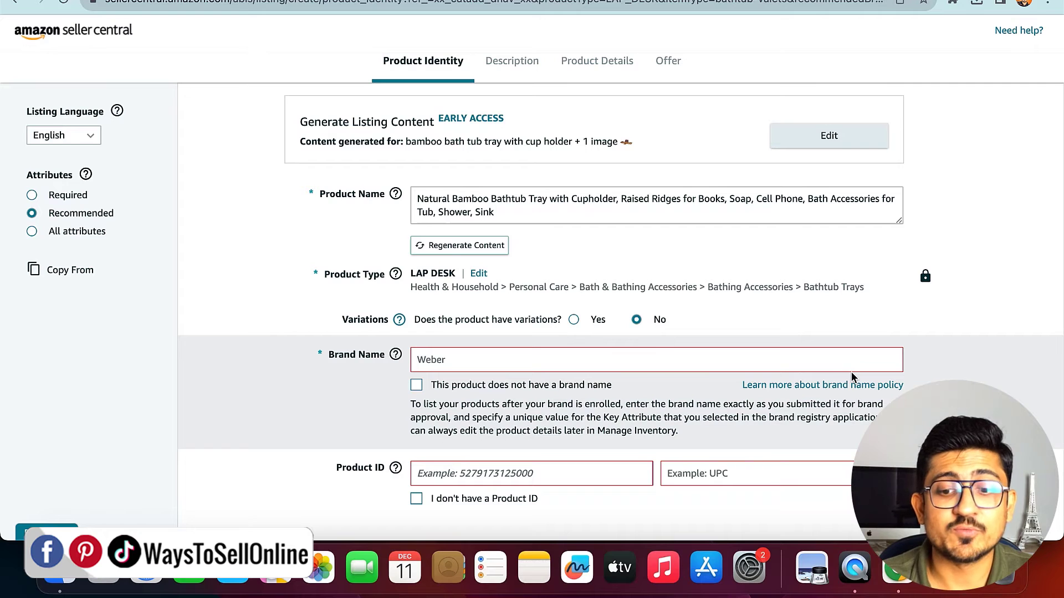
# Set brand CUDDLE MONKEYZ, mark no product ID, and continue to Description
pyautogui.click(820, 363)
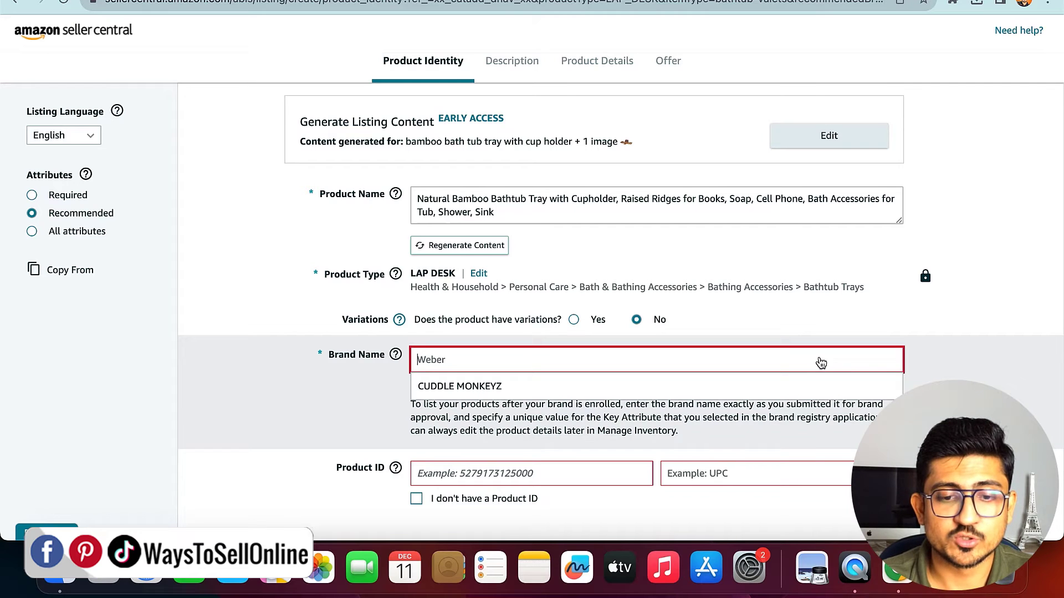
pyautogui.click(788, 386)
pyautogui.scroll(-5, 422, 349)
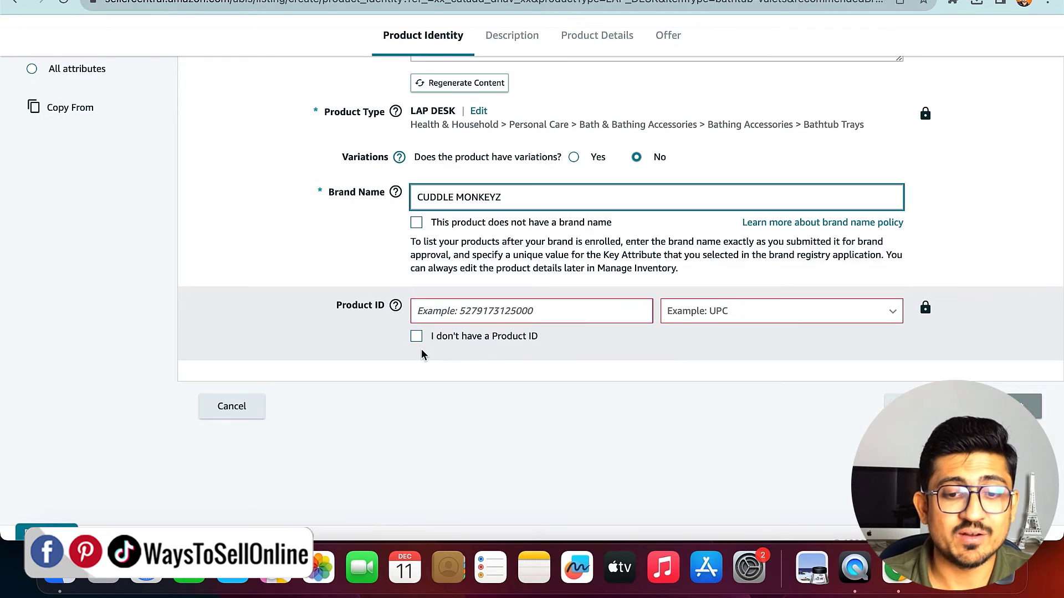
pyautogui.click(417, 338)
pyautogui.scroll(-2, 635, 393)
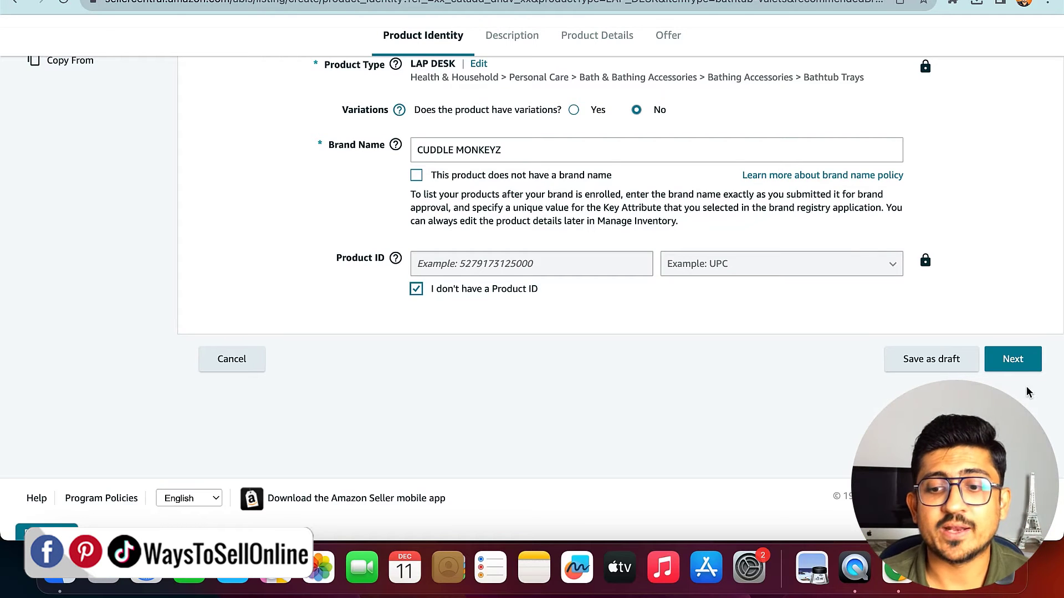
pyautogui.click(1027, 359)
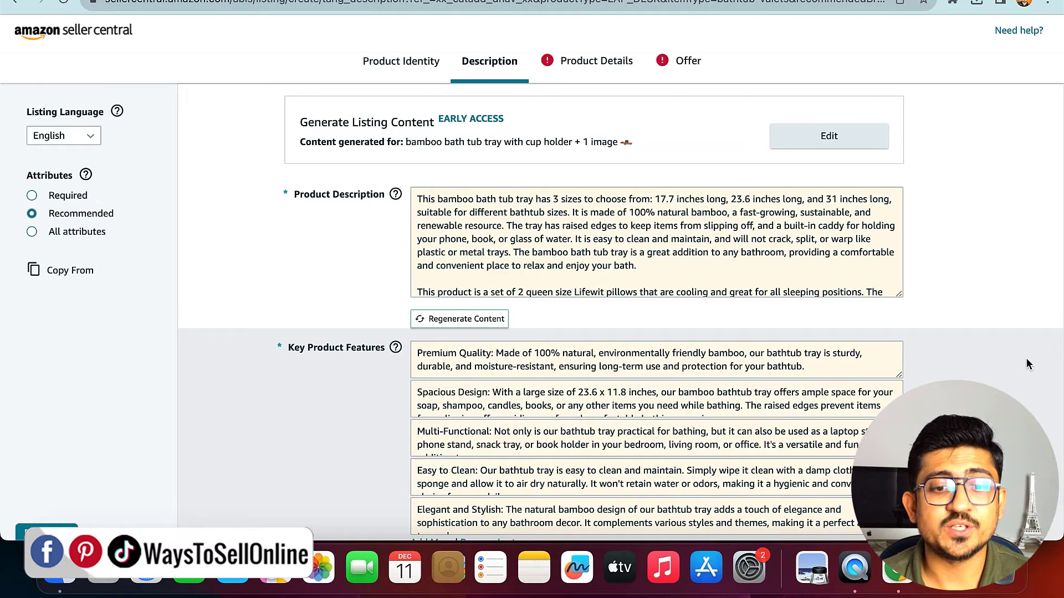
pyautogui.click(647, 267)
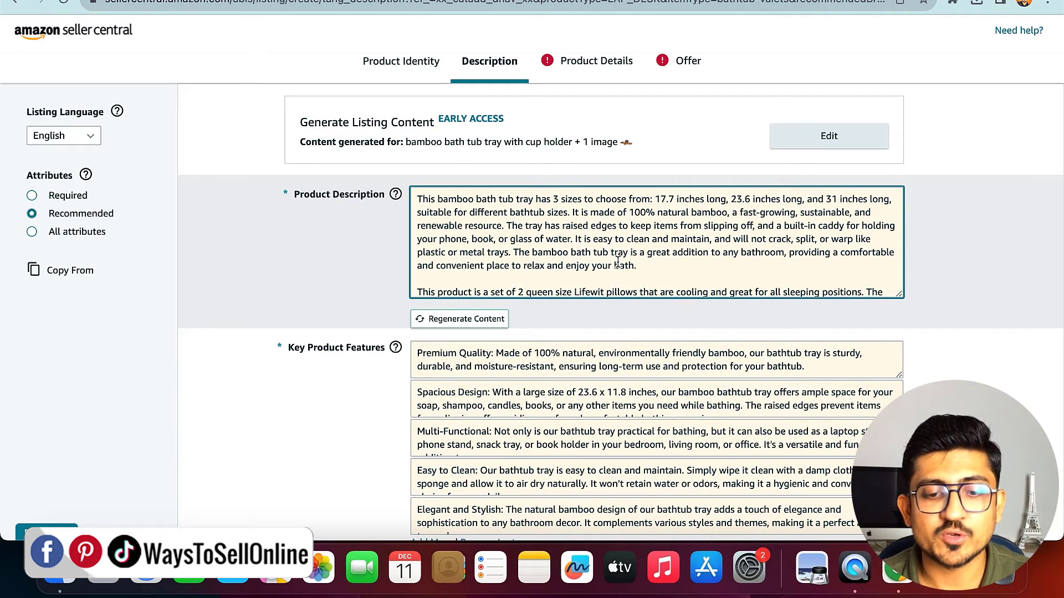
pyautogui.scroll(-3, 615, 257)
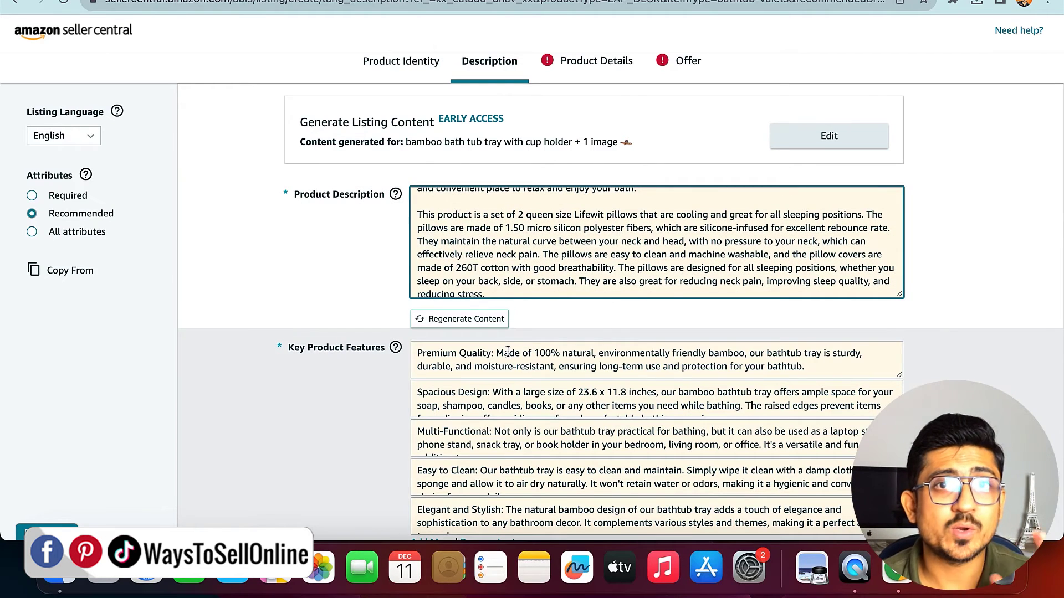
pyautogui.scroll(-3, 507, 351)
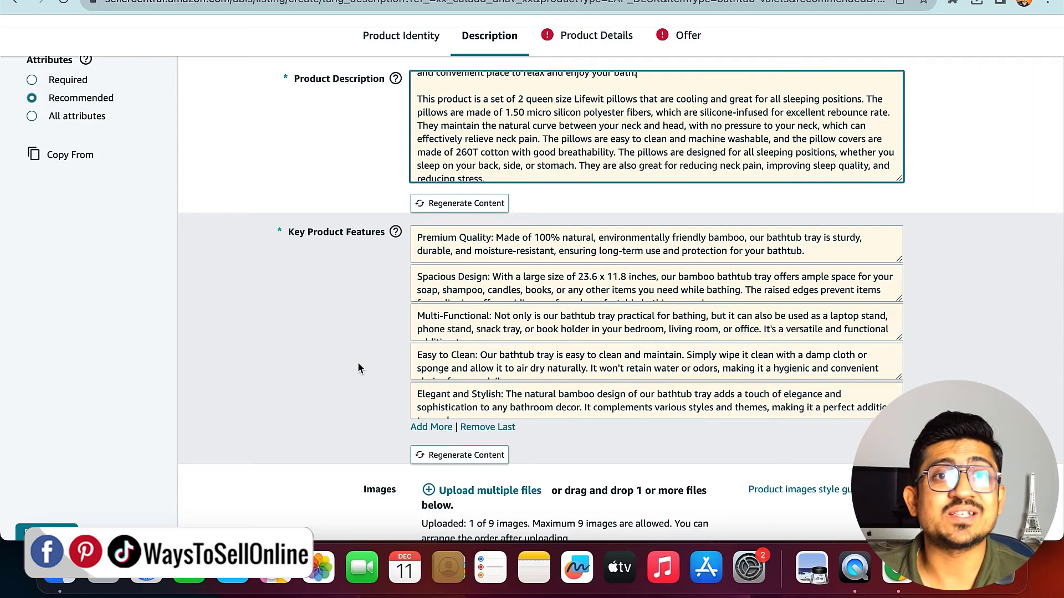
pyautogui.scroll(1, 358, 366)
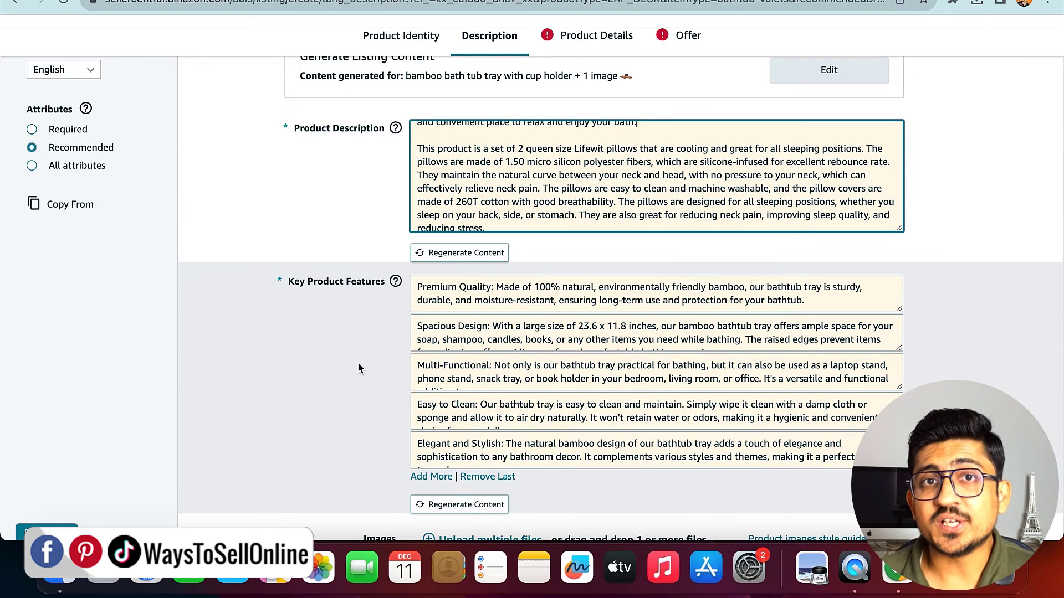